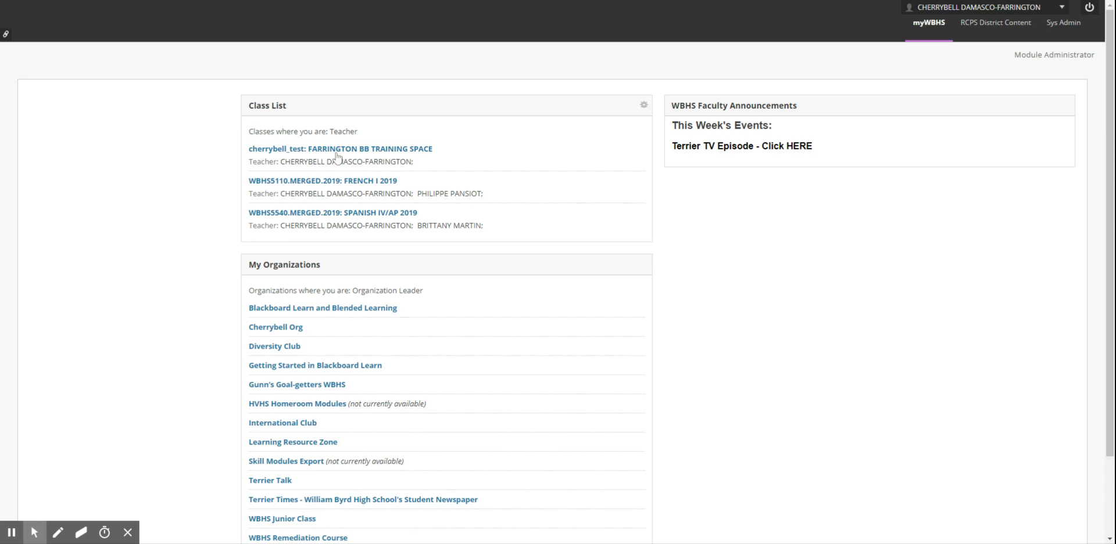
Open the BB Training Space class and start creating a manual-enroll group set in its groups area.
left_click(337, 153)
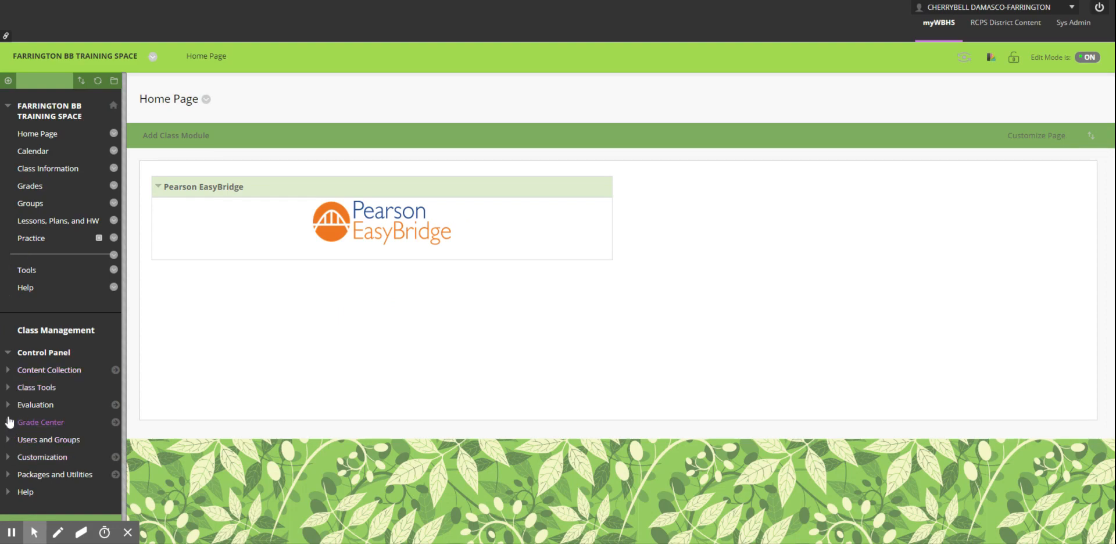
left_click(5, 444)
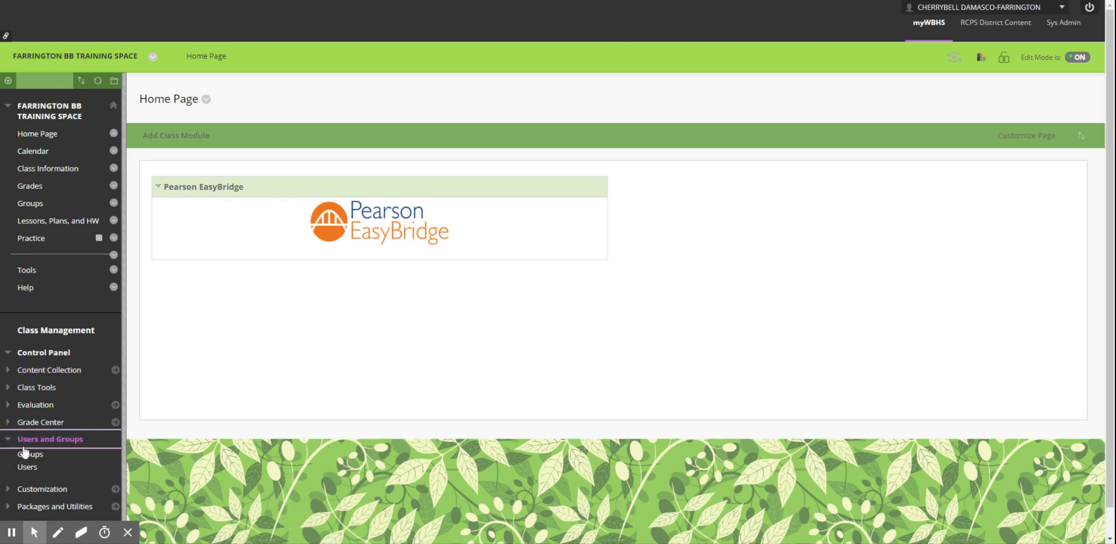
left_click(32, 458)
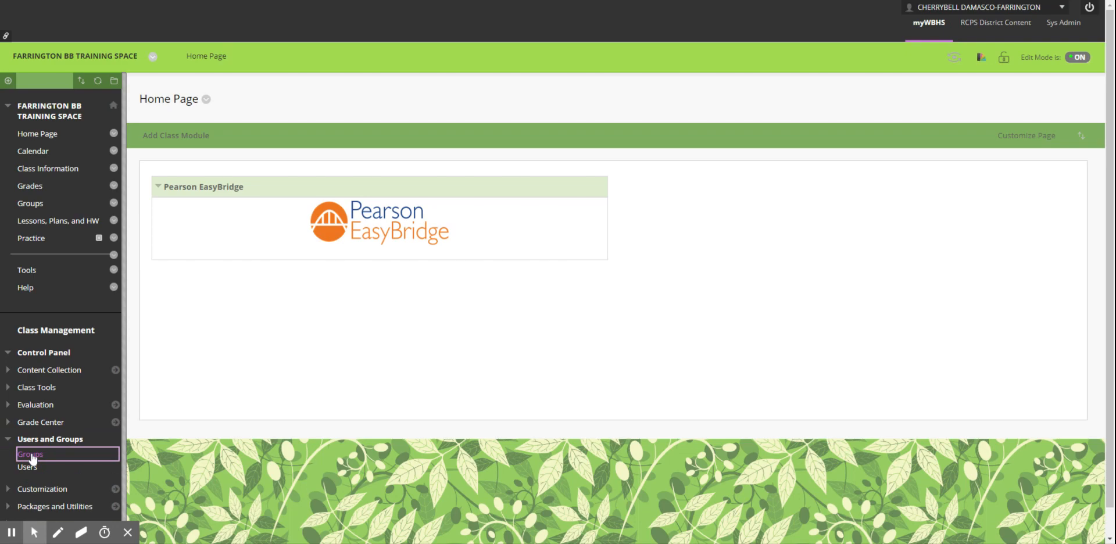
left_click(174, 156)
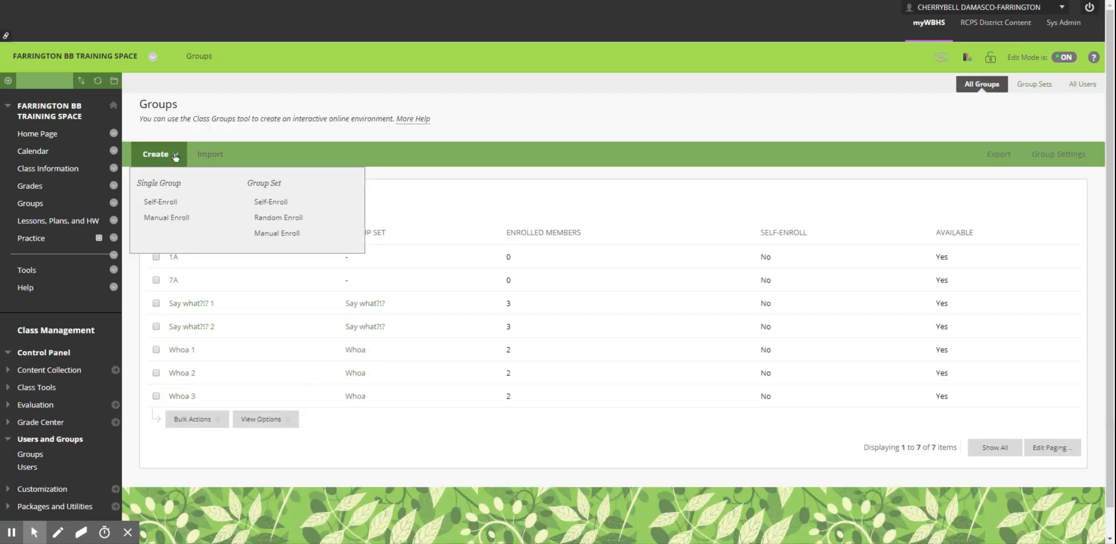
left_click(275, 235)
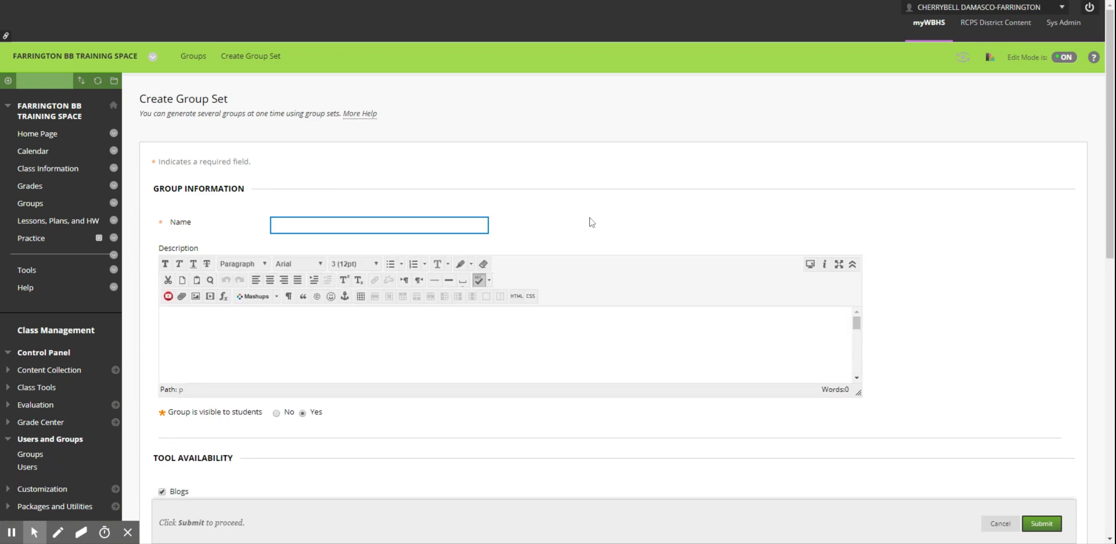
Name the group set "Group Test" and review its student visibility and tool availability settings.
type("Group Test")
left_click(601, 211)
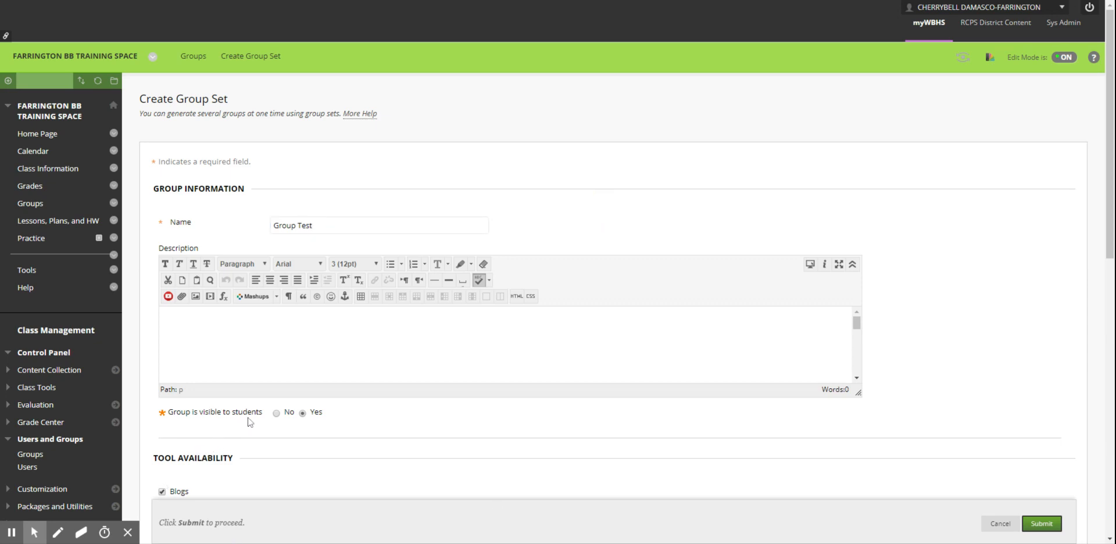
scroll(407, 437, "down", 1)
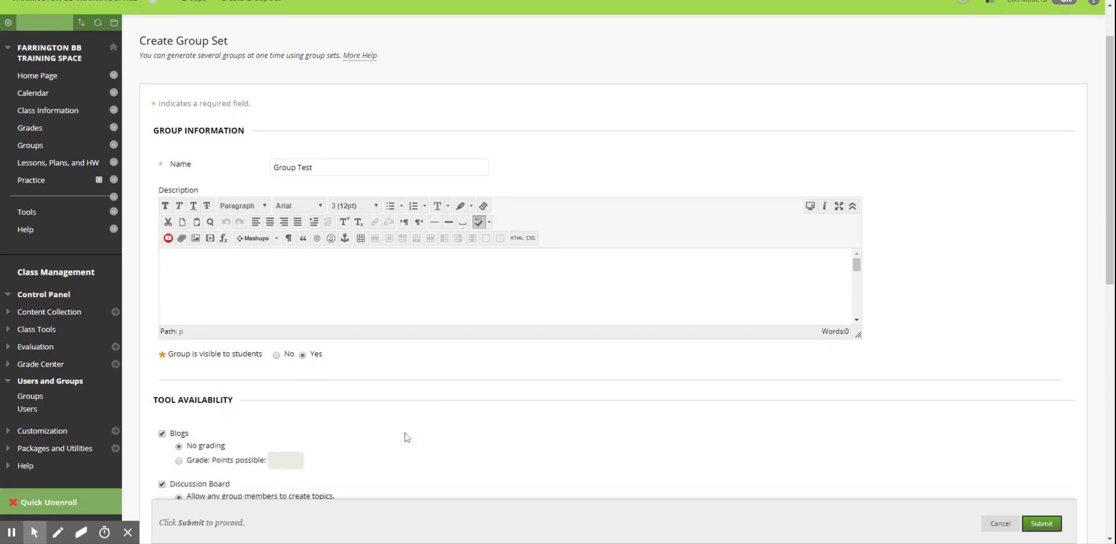
scroll(407, 437, "down", 2)
scroll(394, 274, "down", 2)
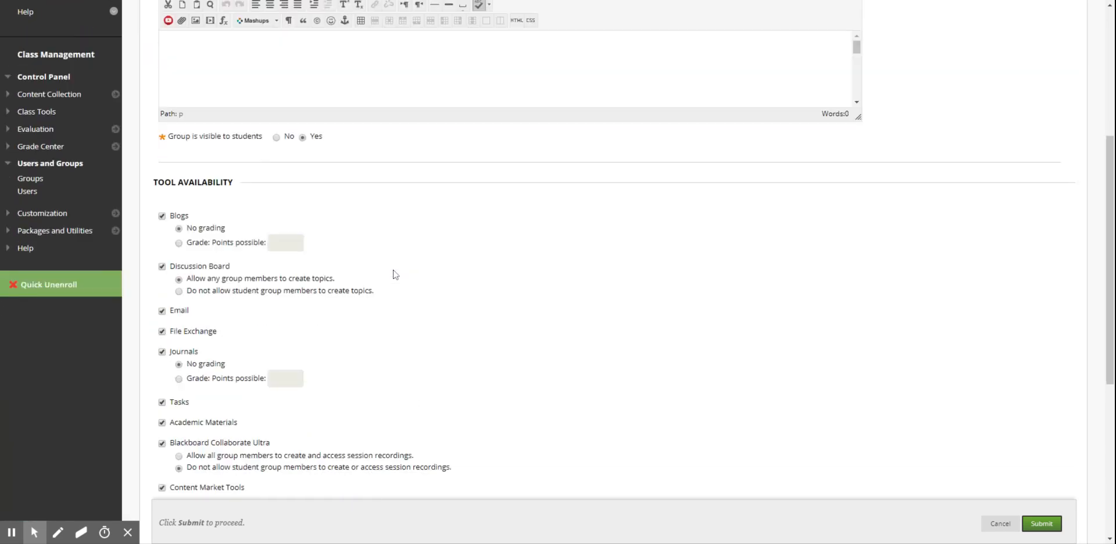
scroll(396, 270, "down", 2)
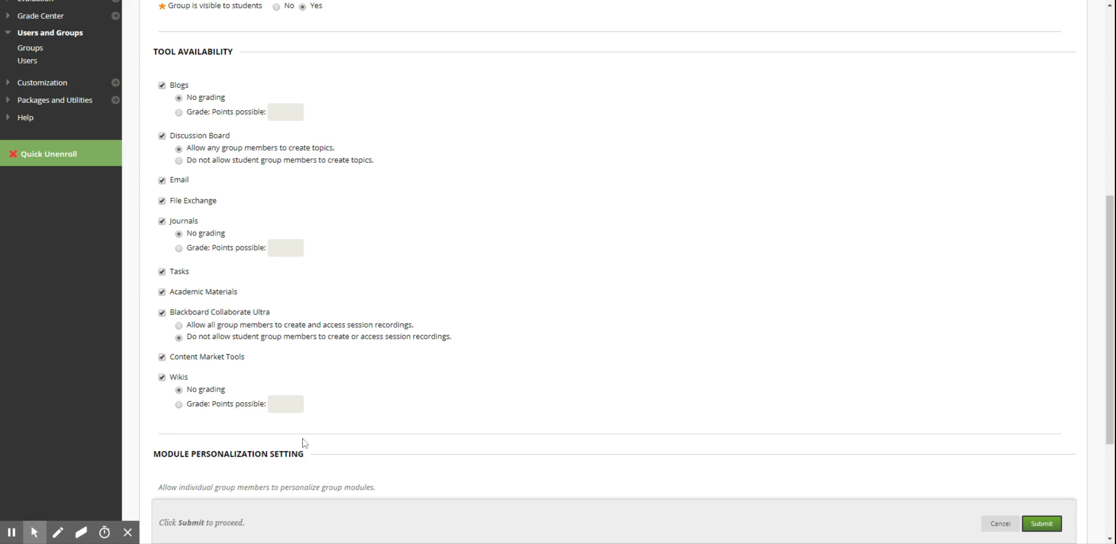
left_click(564, 311)
Set the number of groups to 2, enable a smart view for each group in the set, and submit the group set.
scroll(564, 311, "down", 3)
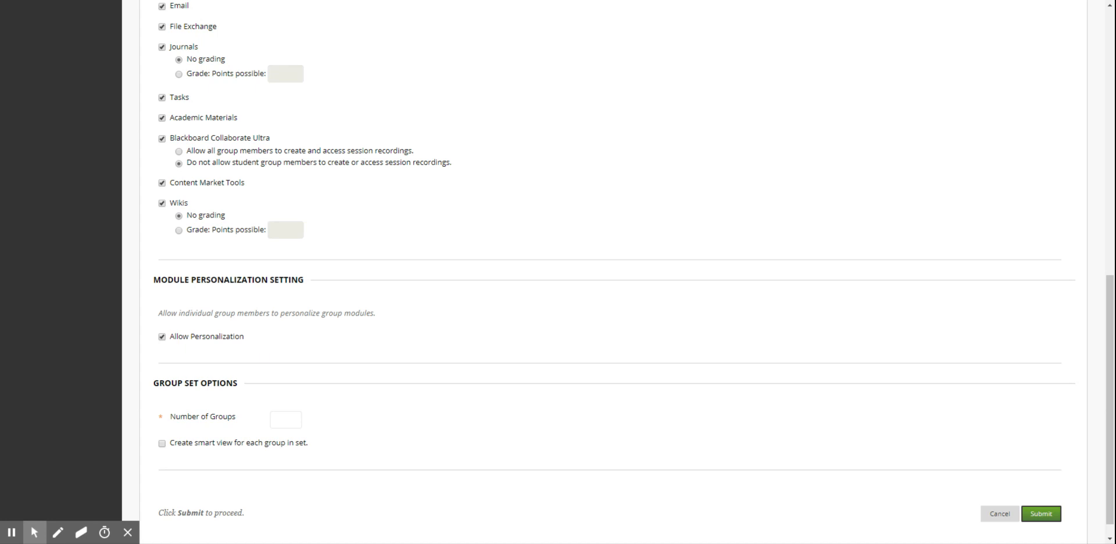
left_click(298, 427)
type("2")
left_click(163, 446)
scroll(677, 419, "down", 1)
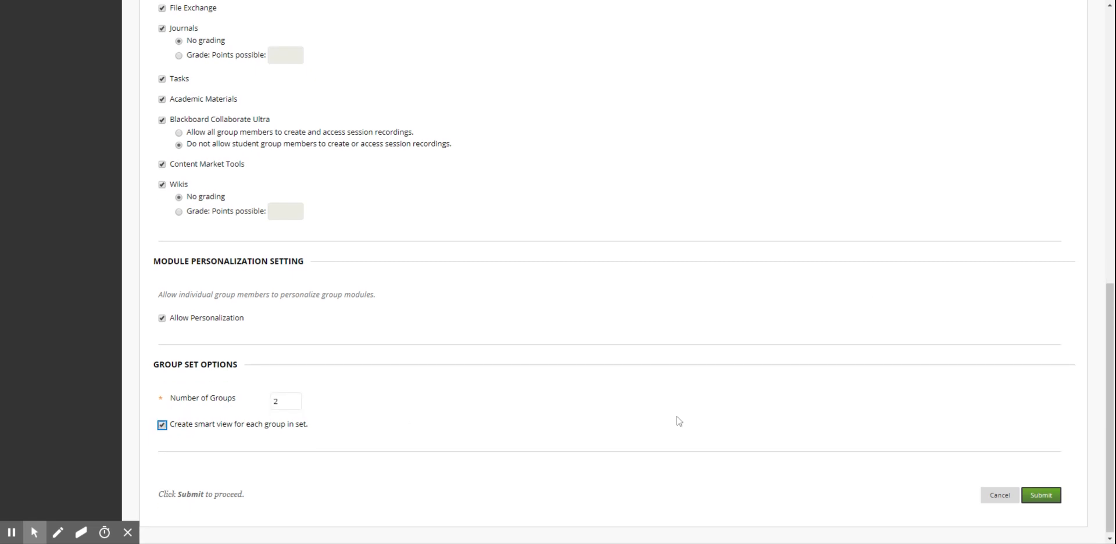
left_click(1049, 498)
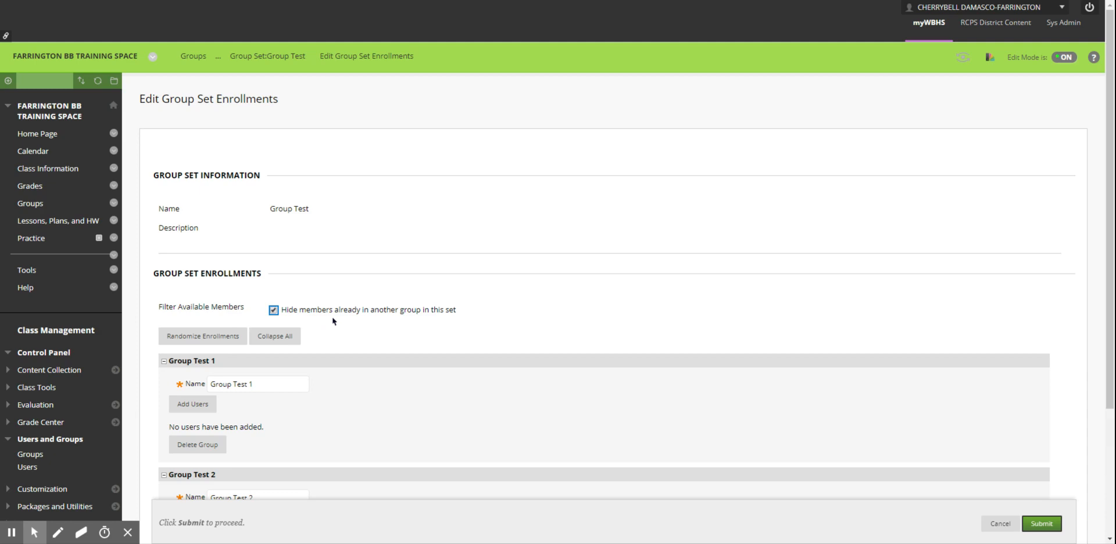
Rename the first group in the set to "Block 1A".
scroll(426, 356, "down", 2)
double_click(287, 270)
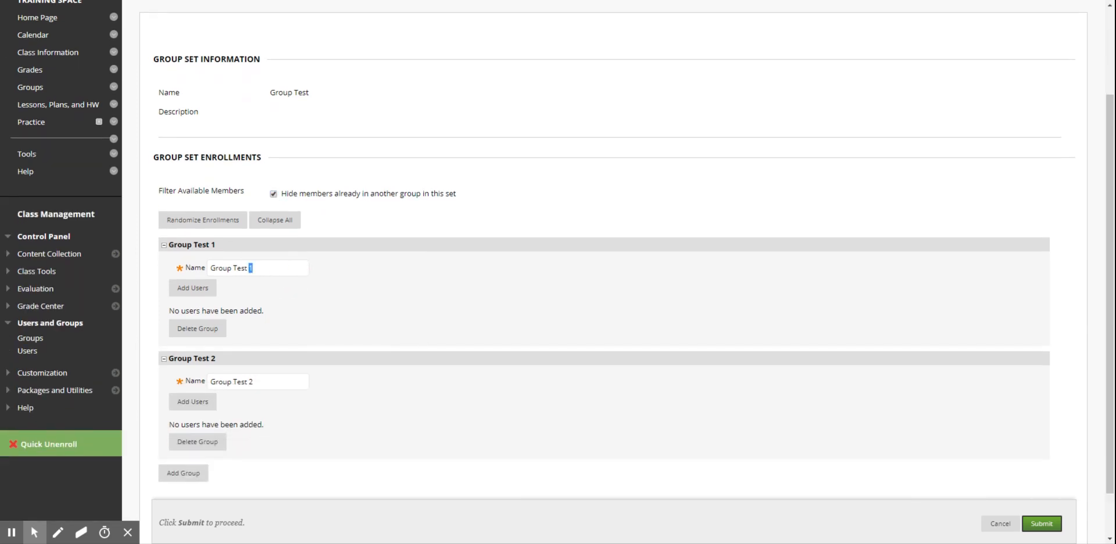
left_click_drag(251, 268, 211, 268)
left_click(280, 271)
double_click(280, 271)
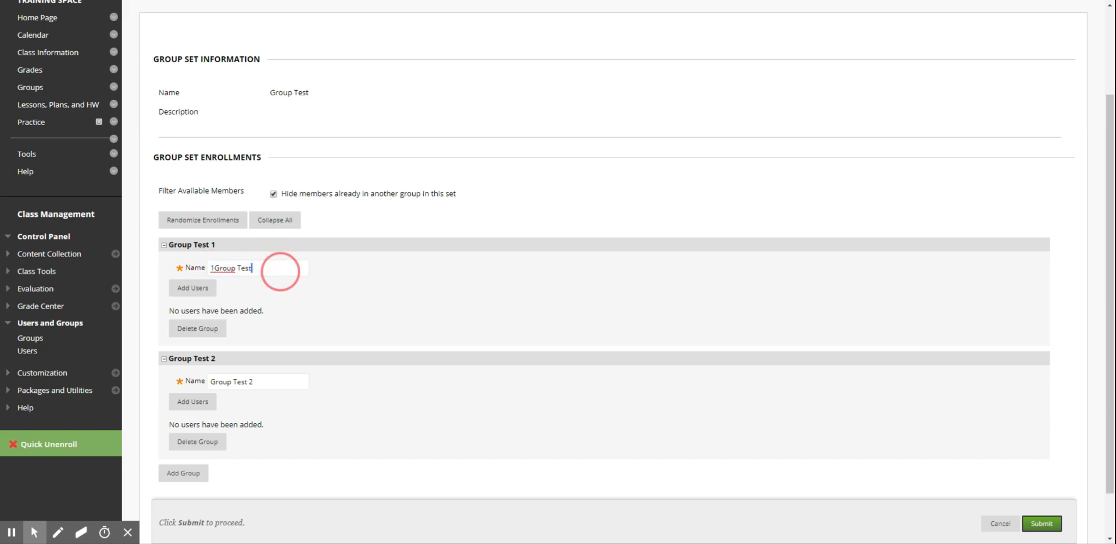
key("BackSpace")
key("BackSpace")
key("BackSpace")
key("BackSpace")
key("BackSpace")
key("BackSpace")
key("BackSpace")
key("BackSpace")
key("BackSpace")
key("BackSpace")
key("BackSpace")
type("1")
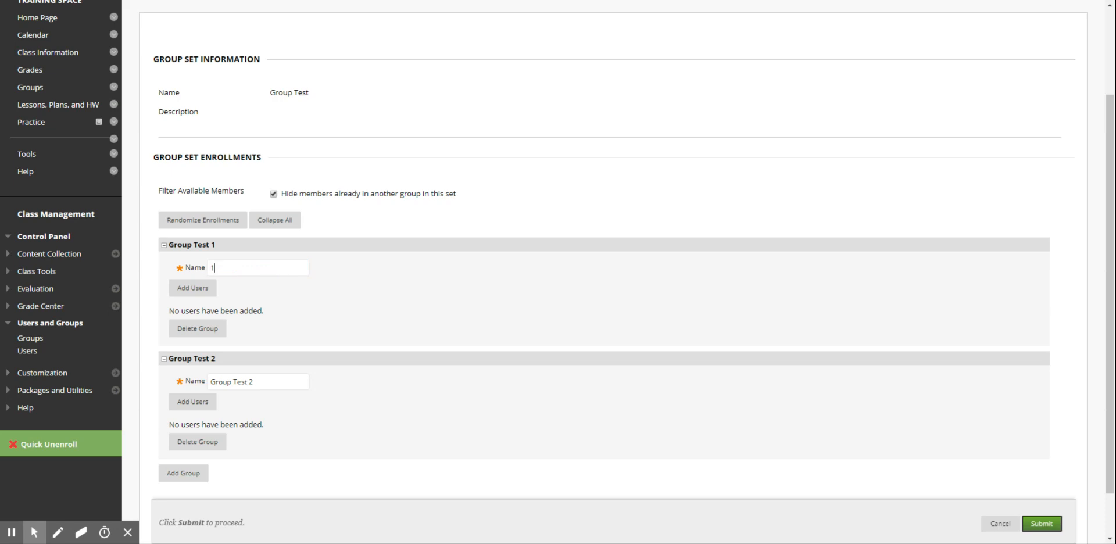
type("Block 1A")
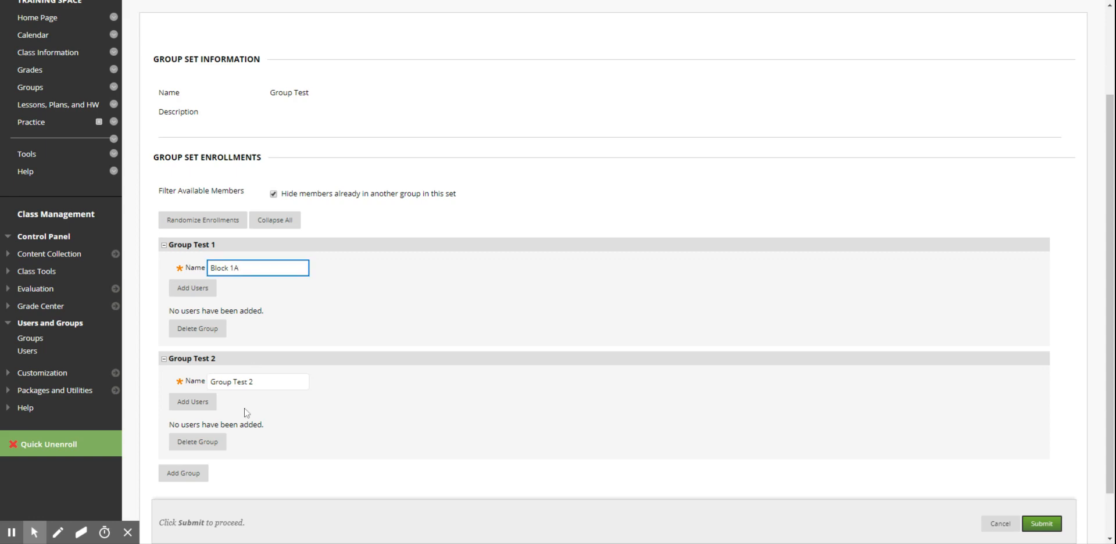
Rename the second group in the set to "Block 2B".
left_click(266, 382)
left_click_drag(266, 382, 199, 384)
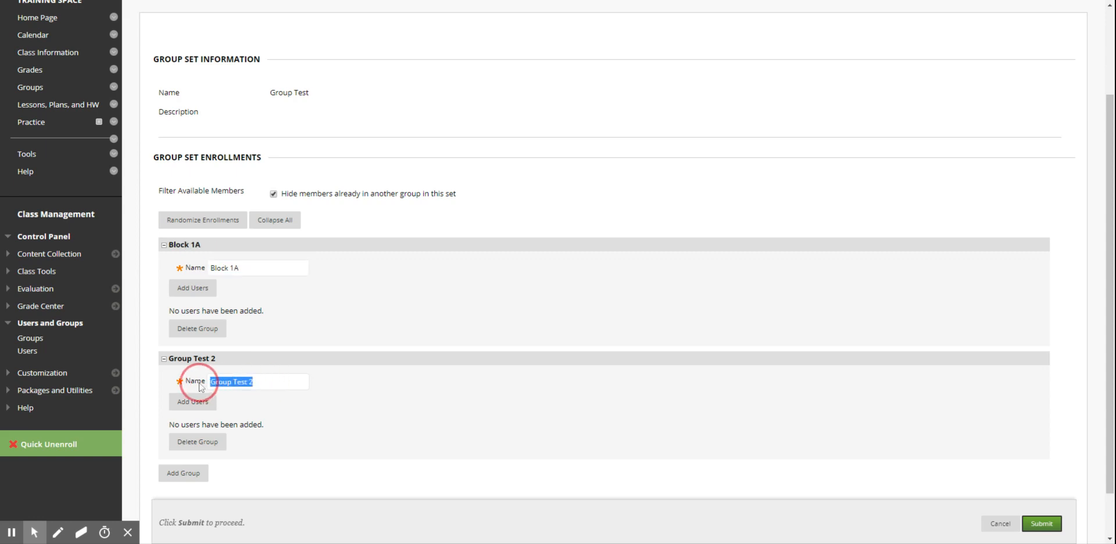
type("Block 2B")
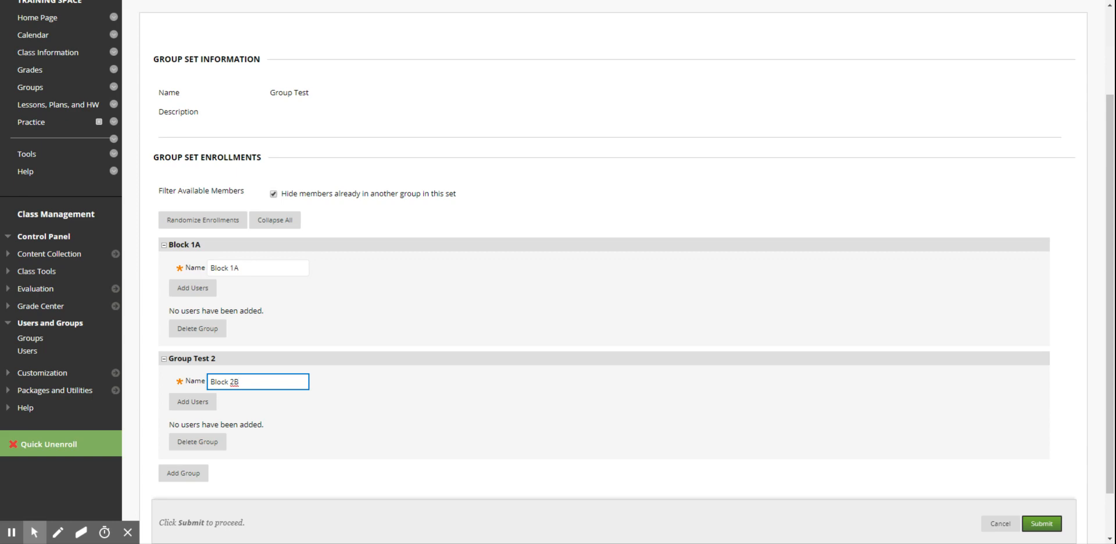
Add three students to Block 1A and three other students to Block 2B, and submit the group set enrollments.
left_click(207, 293)
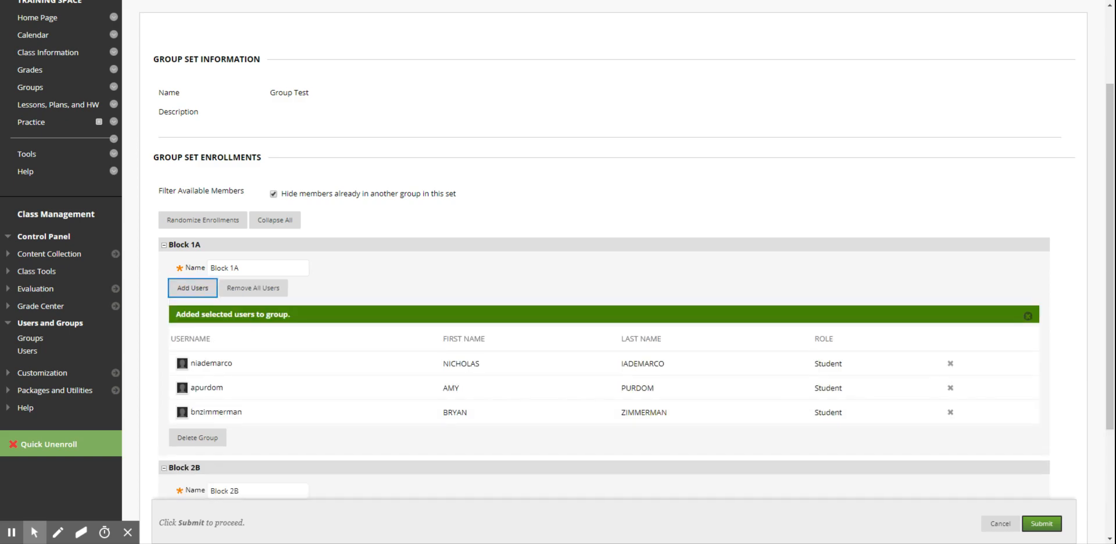
scroll(395, 201, "down", 3)
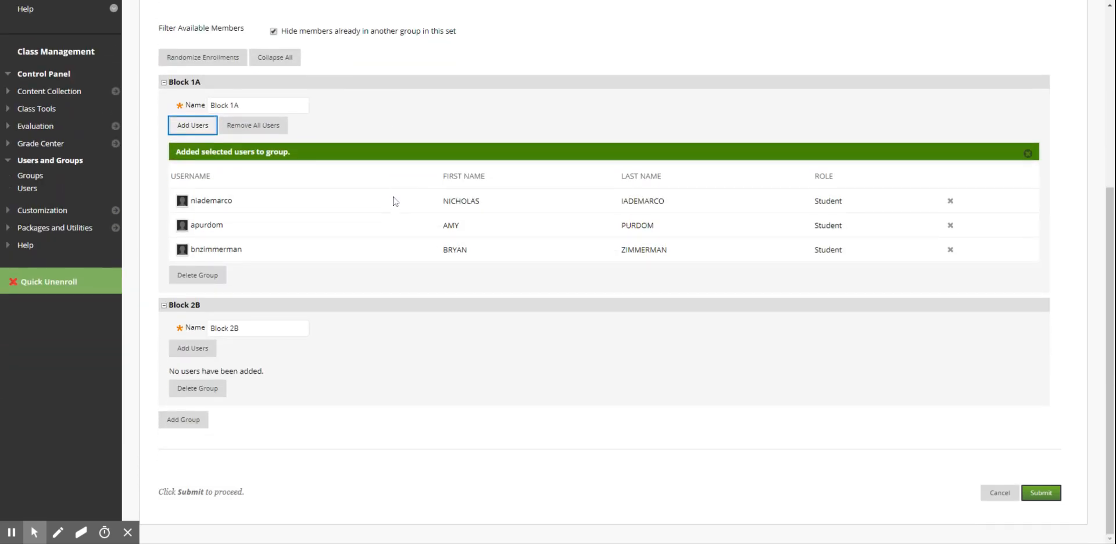
left_click(196, 352)
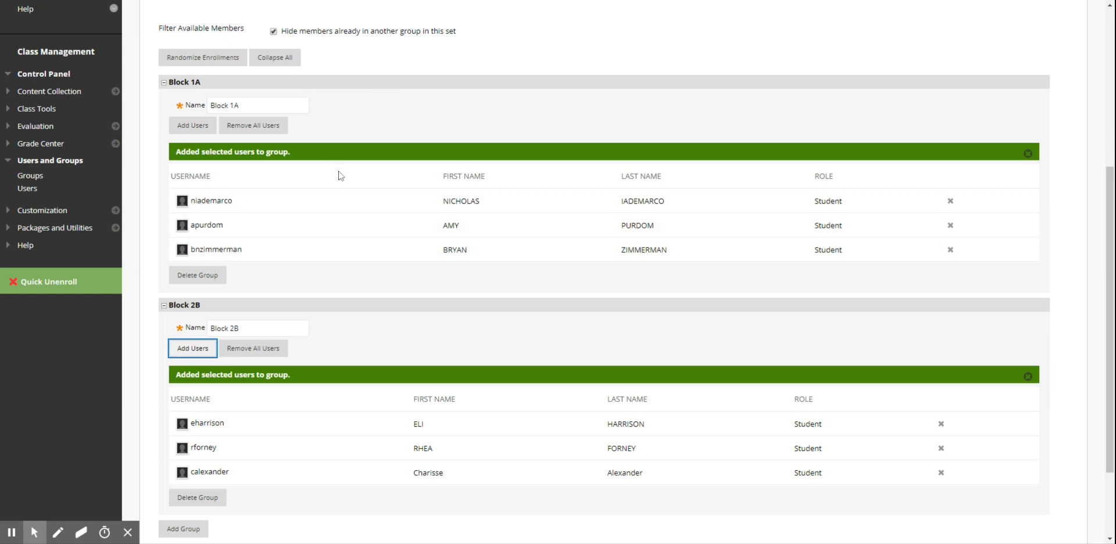
scroll(604, 189, "down", 2)
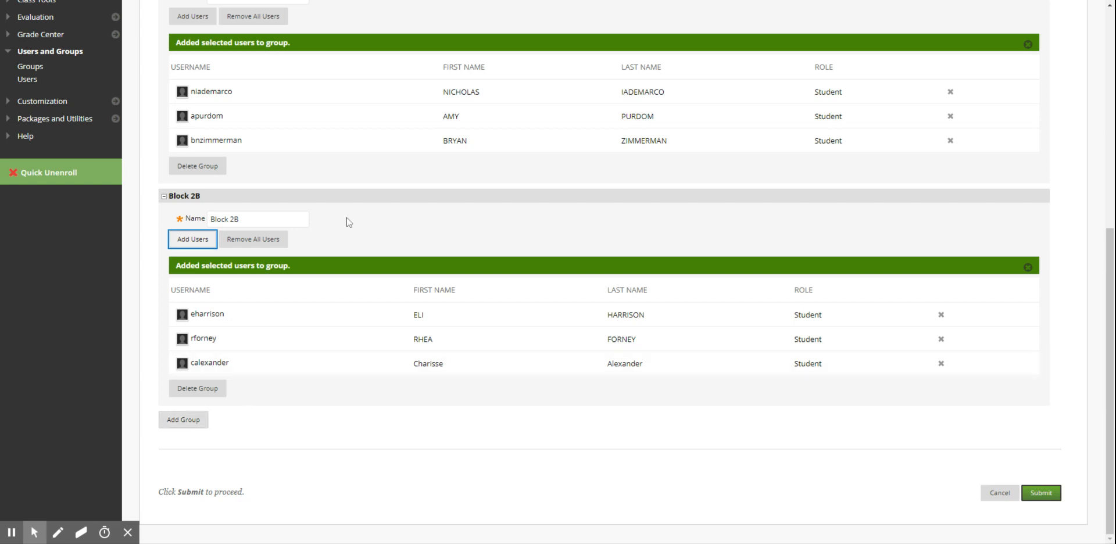
scroll(677, 243, "up", 3)
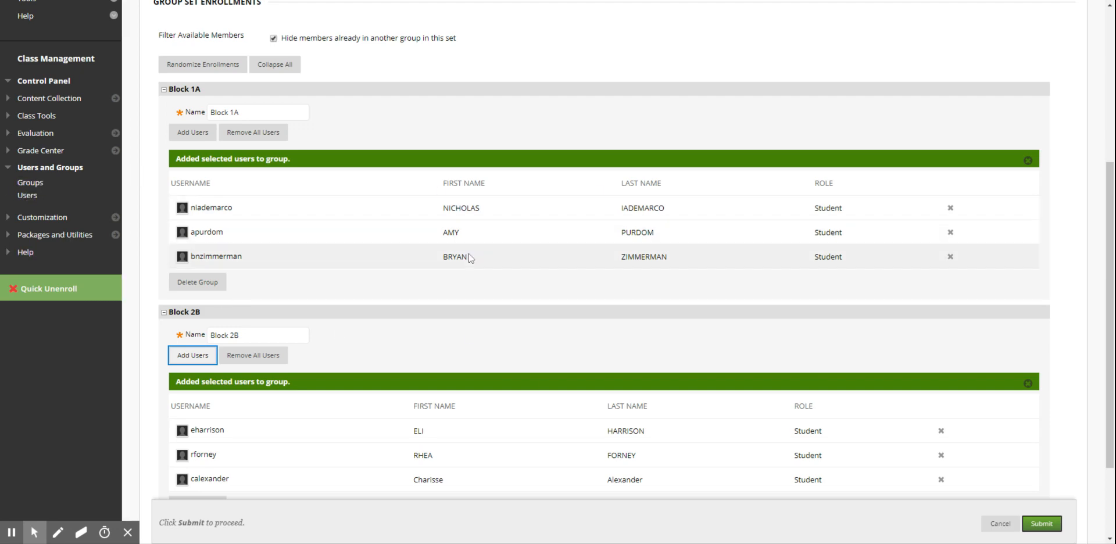
left_click(1046, 525)
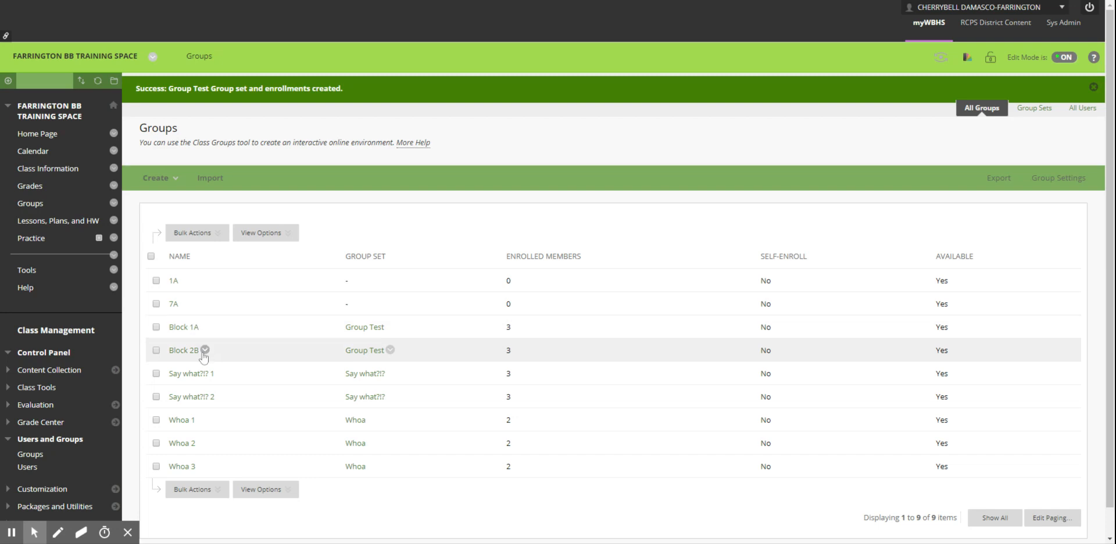
View the options available for the Group Test set and the group views listed under Grade Center.
left_click(390, 350)
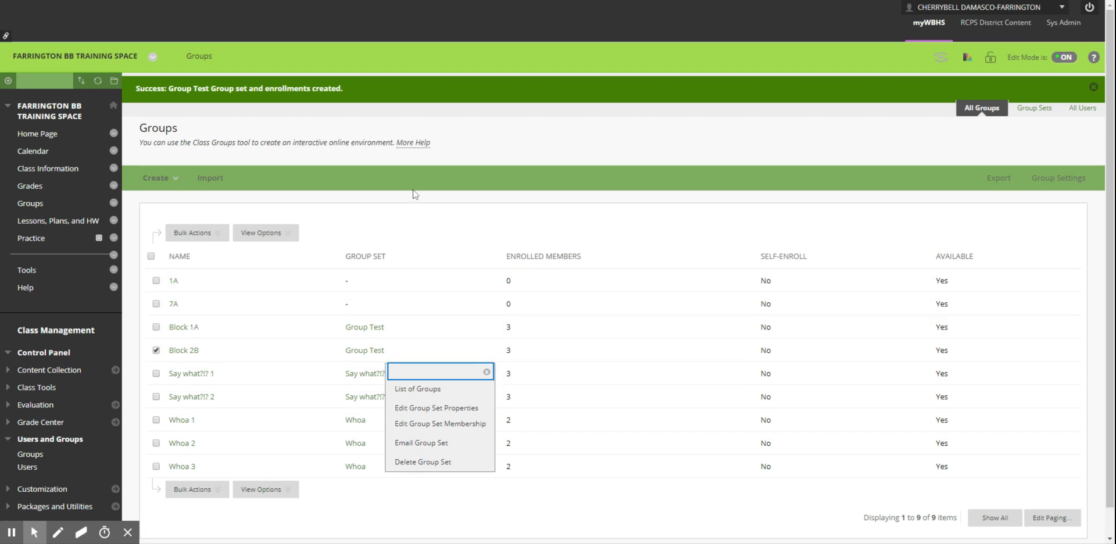
scroll(416, 193, "down", 1)
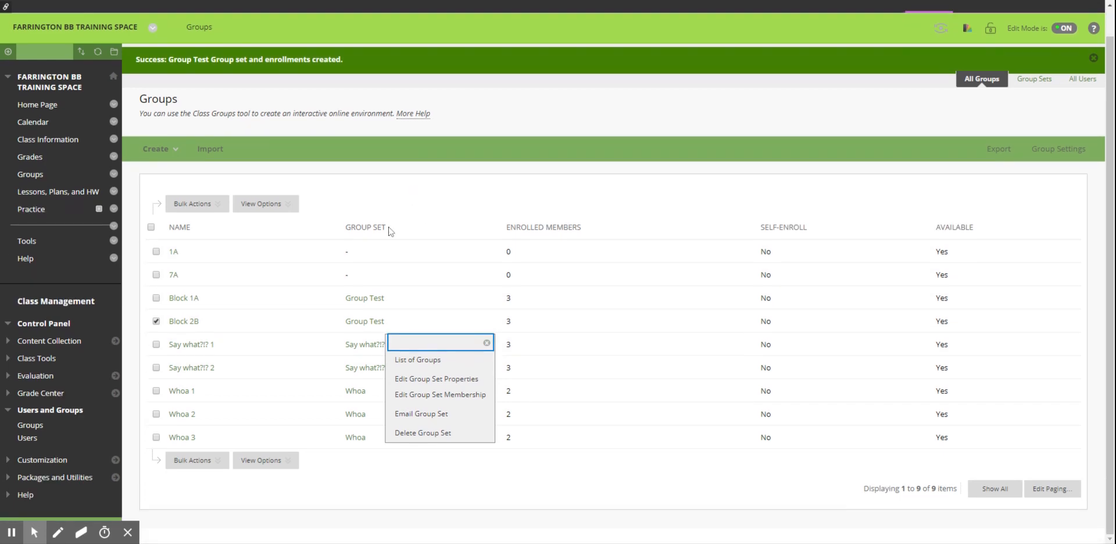
left_click(8, 394)
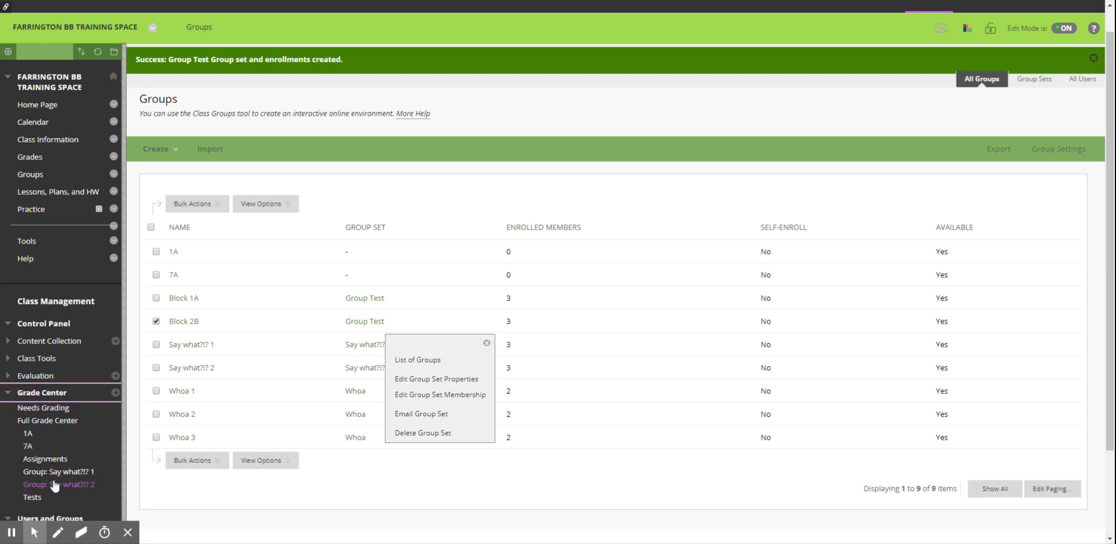
left_click(10, 396)
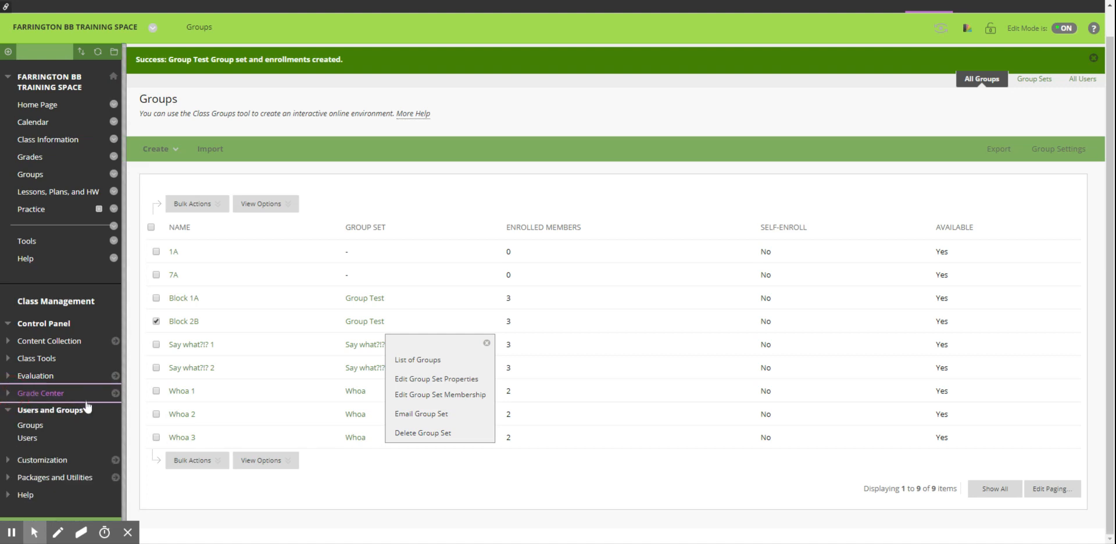